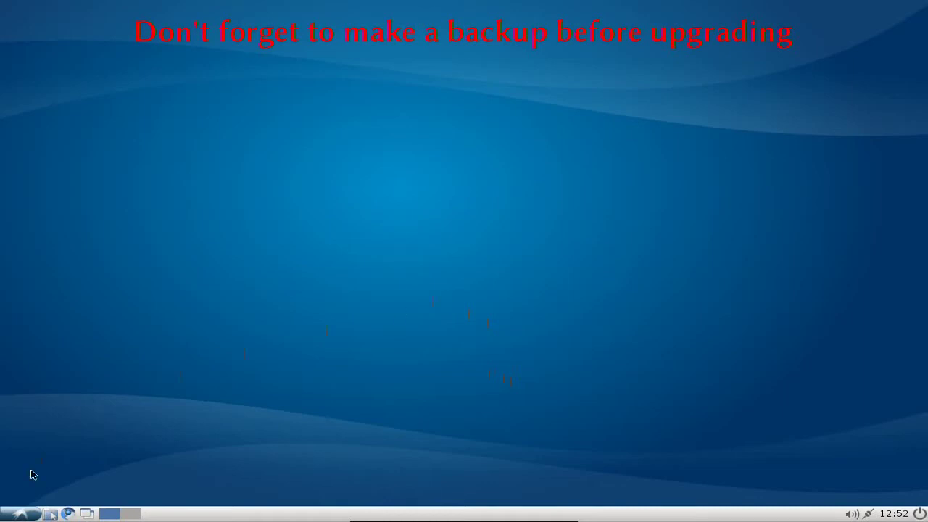
Step: In Software Sources' Updates tab, set 'Show new distribution releases' to Normal releases
{"action": "left_click", "coordinate": [33, 510]}
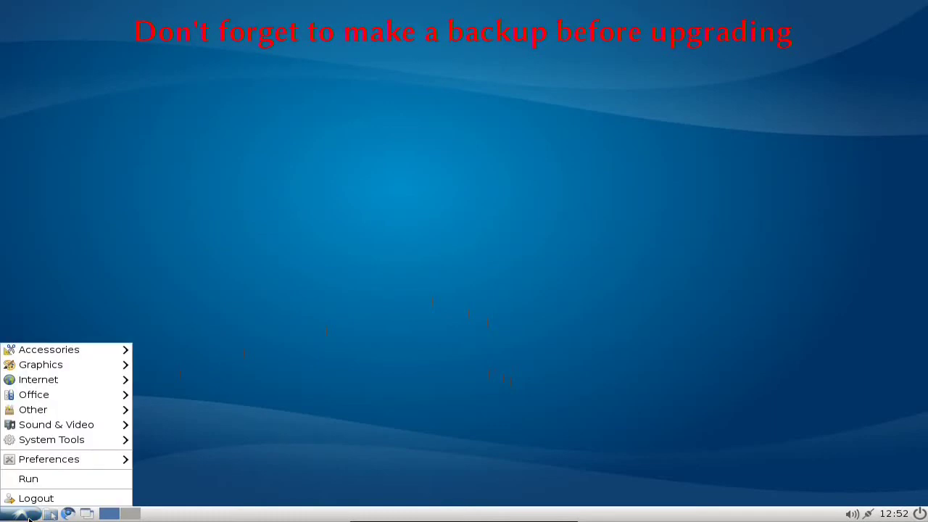
{"action": "mouse_move", "coordinate": [86, 462]}
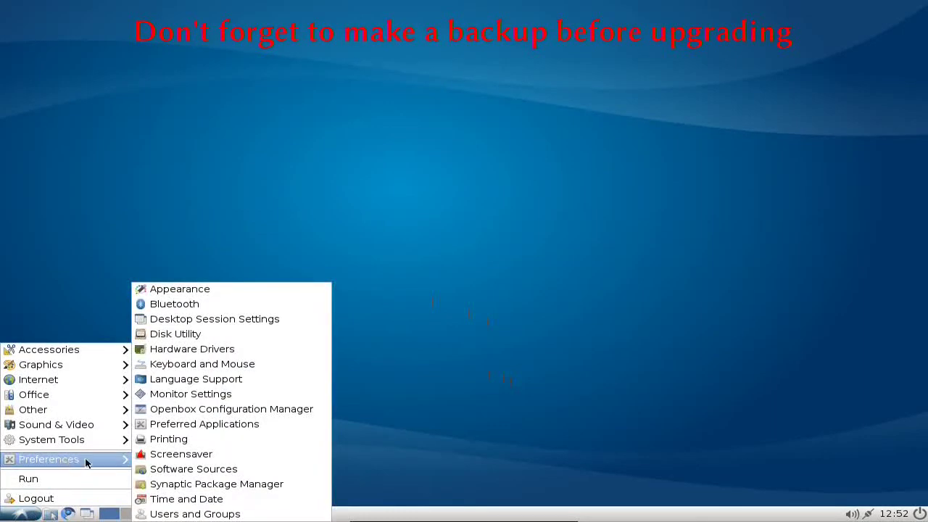
{"action": "left_click", "coordinate": [209, 471]}
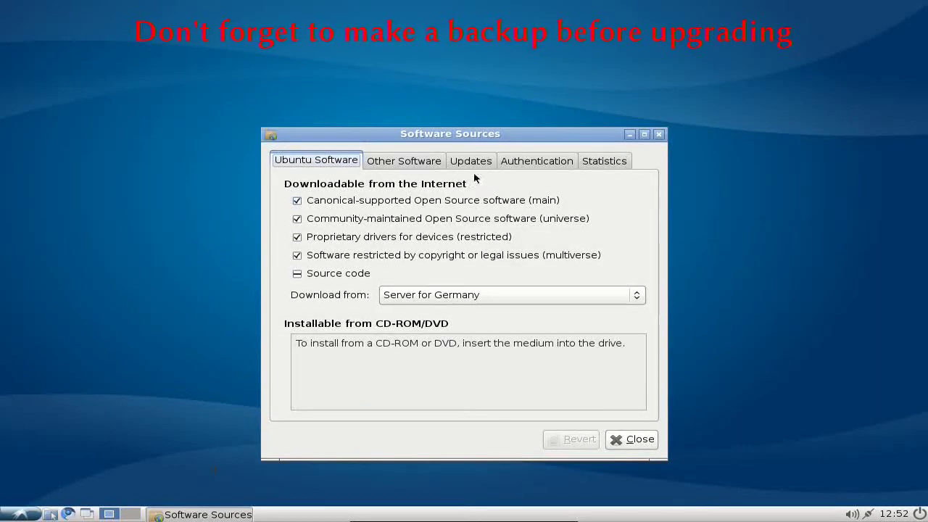
{"action": "left_click", "coordinate": [471, 161]}
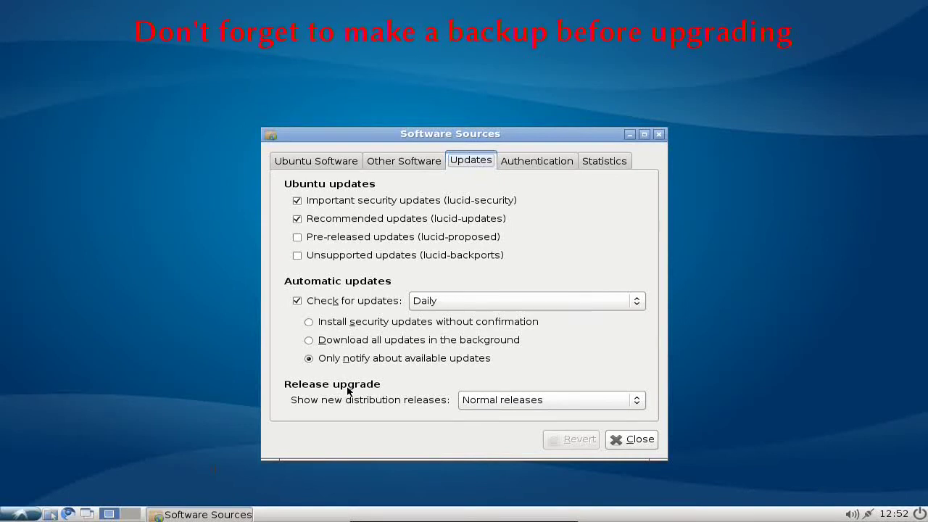
{"action": "left_click", "coordinate": [584, 408]}
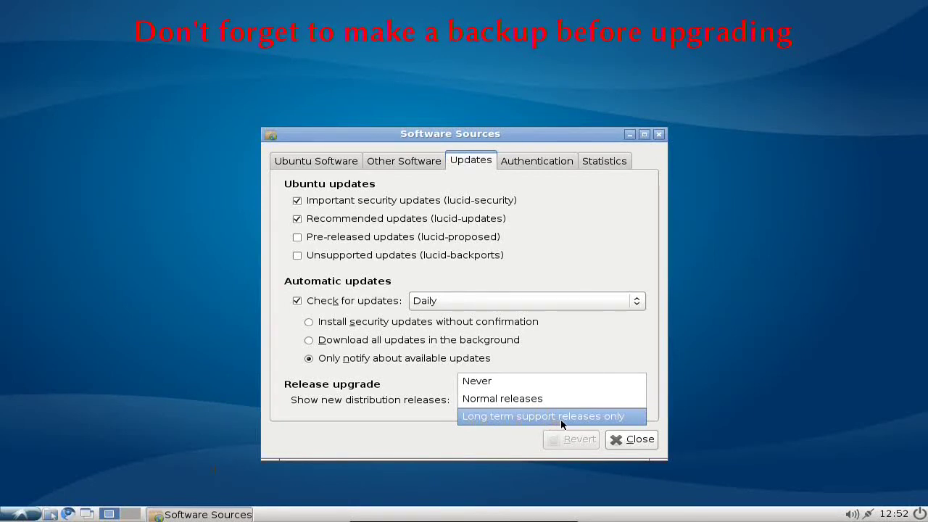
{"action": "left_click", "coordinate": [510, 404]}
Step: Close Software Sources, open LXTerminal and enter 'sudo do-release-upgrade' using Tab completion
{"action": "left_click", "coordinate": [634, 439]}
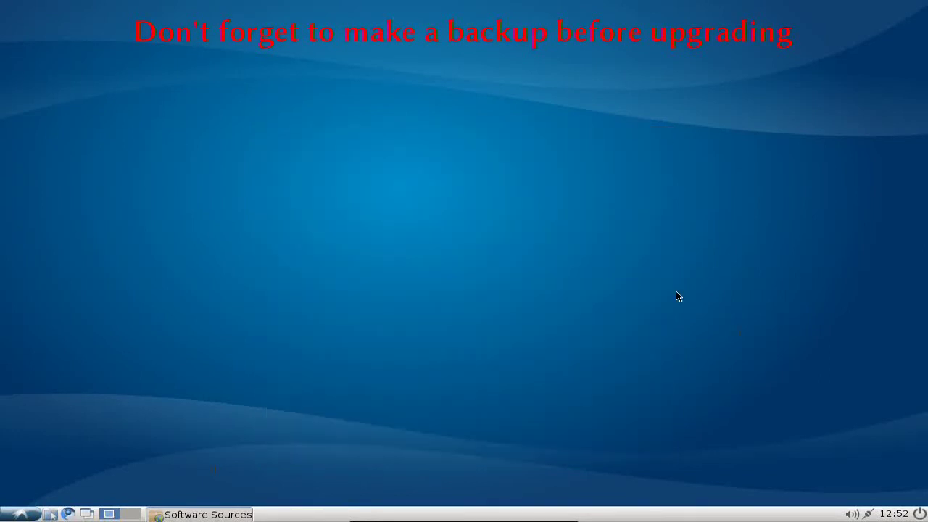
{"action": "left_click", "coordinate": [21, 514]}
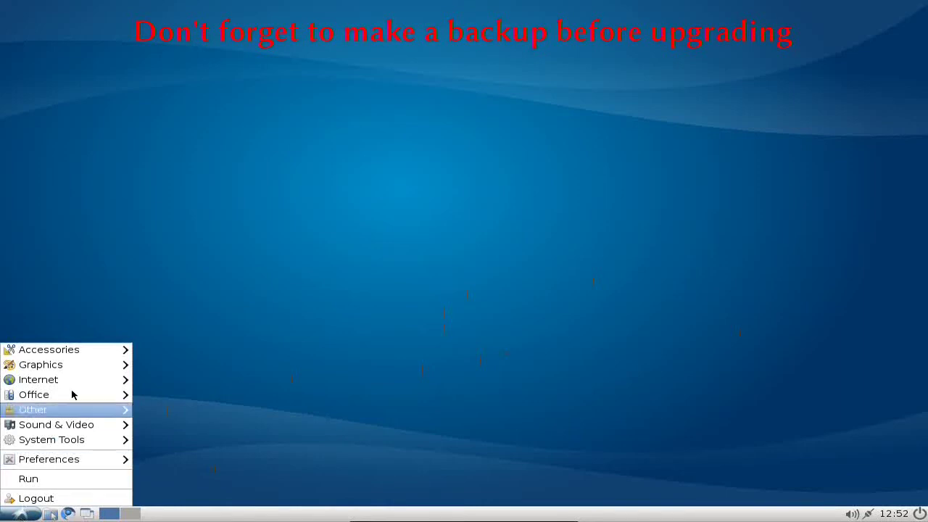
{"action": "mouse_move", "coordinate": [90, 351]}
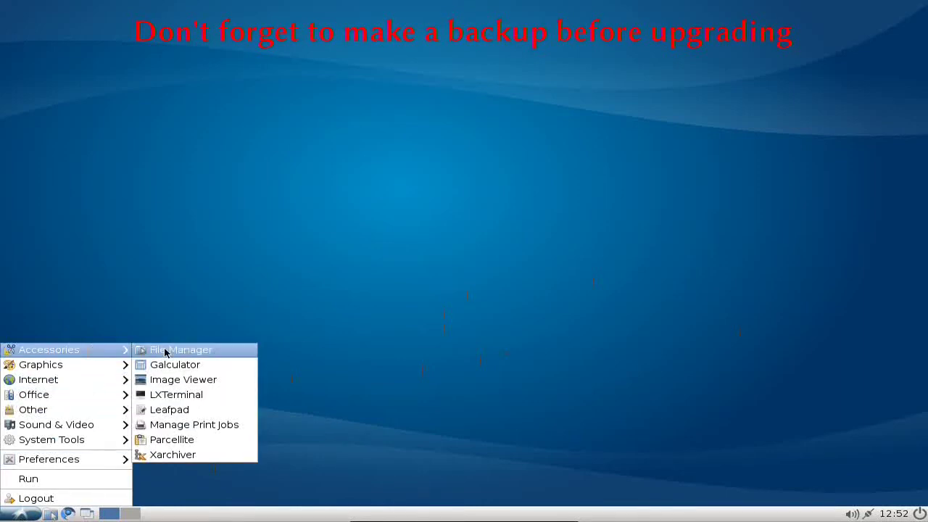
{"action": "left_click", "coordinate": [207, 397]}
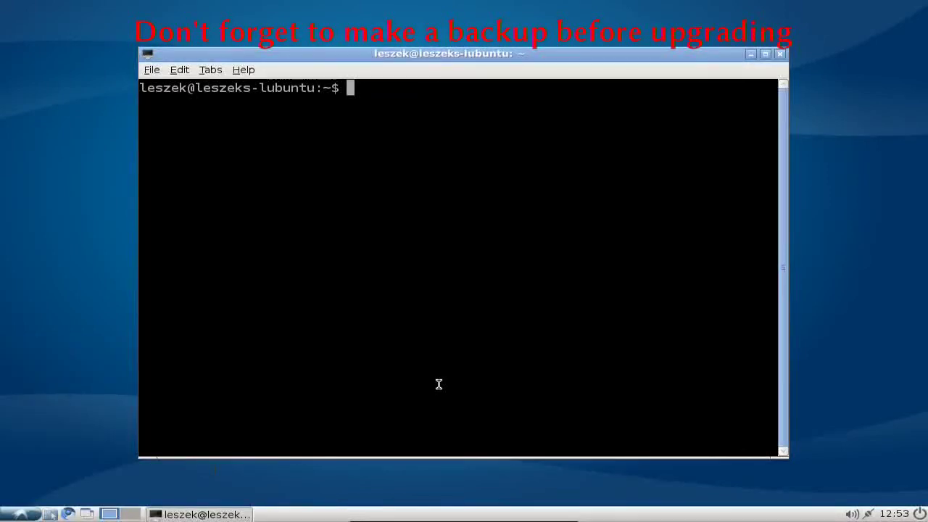
{"action": "type", "text": "sudo do-"}
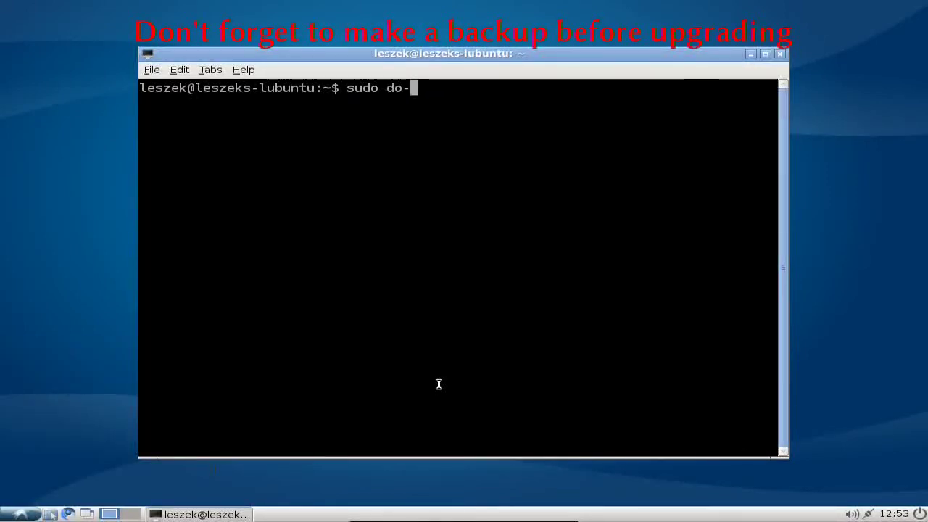
{"action": "key", "text": "Tab"}
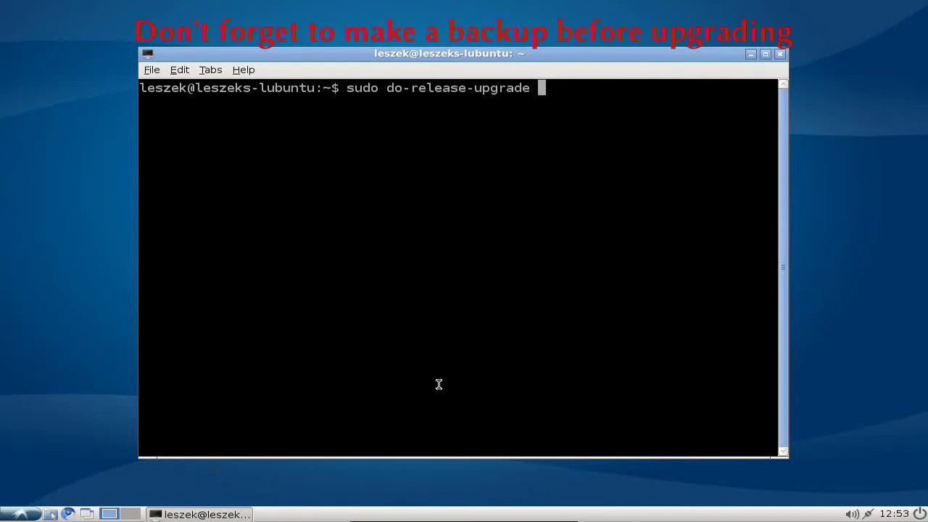
Step: Run sudo do-release-upgrade until it offers to upgrade 655 packages with a 355M download
{"action": "key", "text": "Return"}
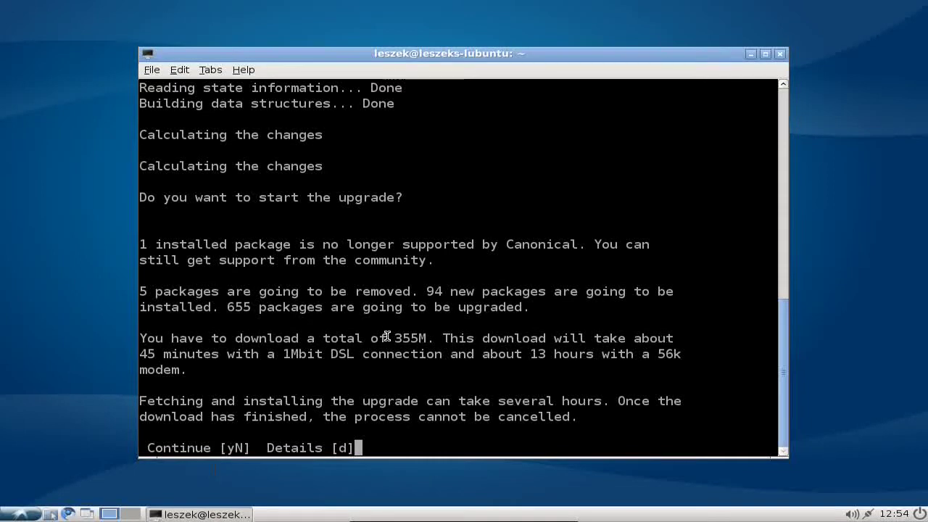
Step: Highlight the 355M download size and answer y at the Continue prompt
{"action": "left_click_drag", "start_coordinate": [394, 337], "coordinate": [427, 339]}
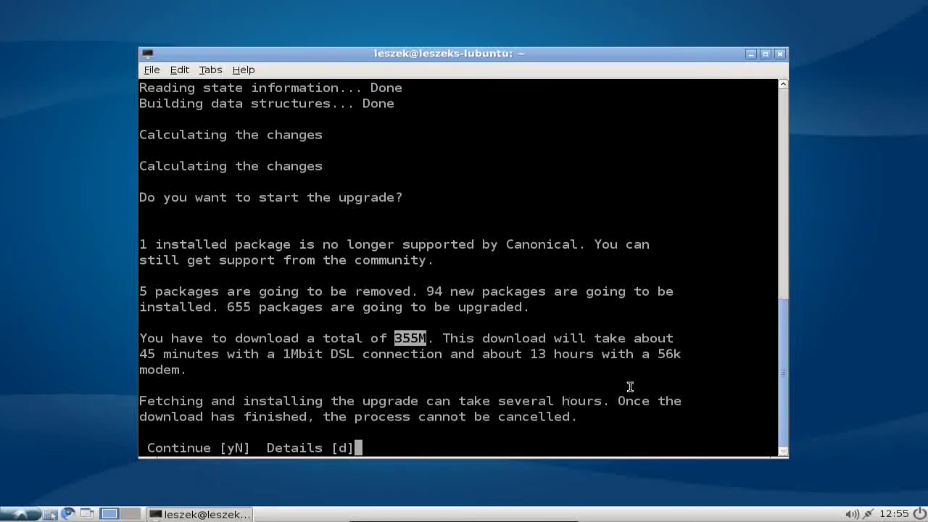
{"action": "left_click_drag", "start_coordinate": [394, 337], "coordinate": [426, 337]}
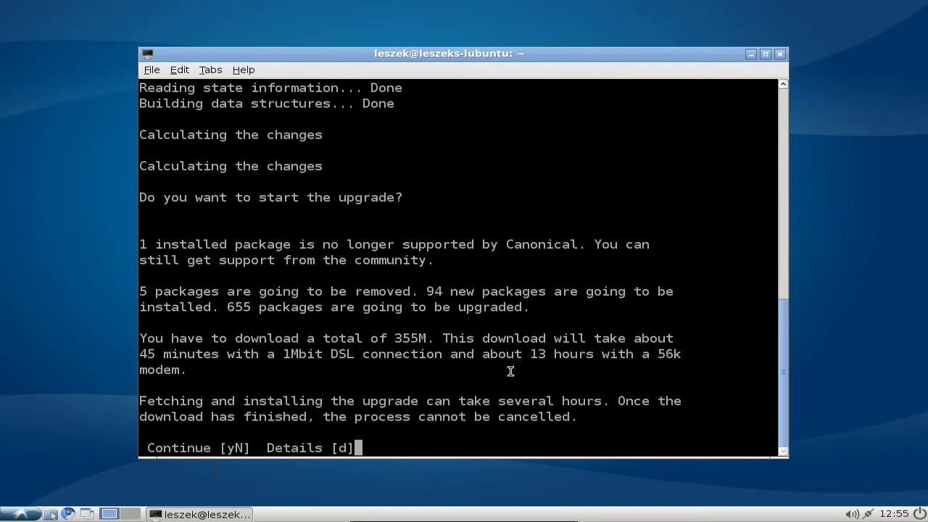
{"action": "type", "text": "y"}
Step: Confirm the upgrade and let packages download and install until the libc6 notice appears
{"action": "key", "text": "Return"}
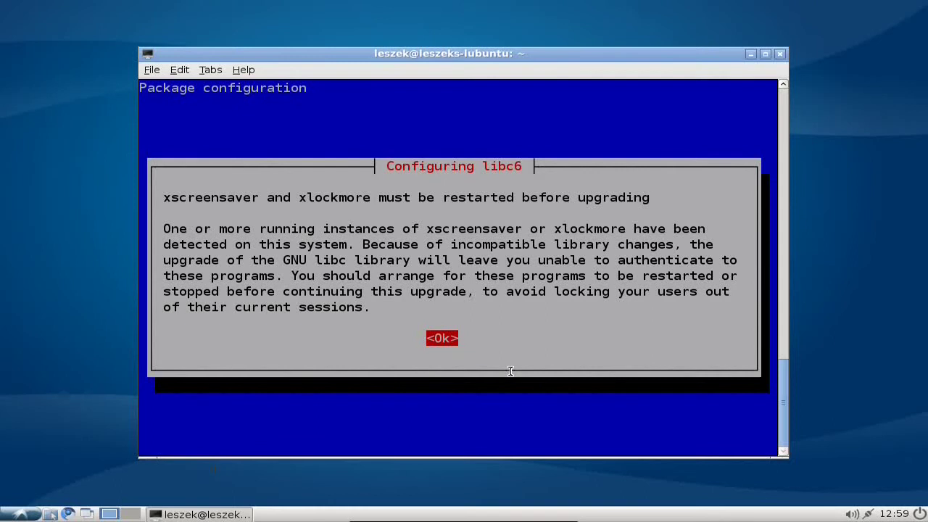
Step: Acknowledge the libc6 xscreensaver/xlockmore restart warning so installation reaches the obsolete-packages prompt
{"action": "key", "text": "Return"}
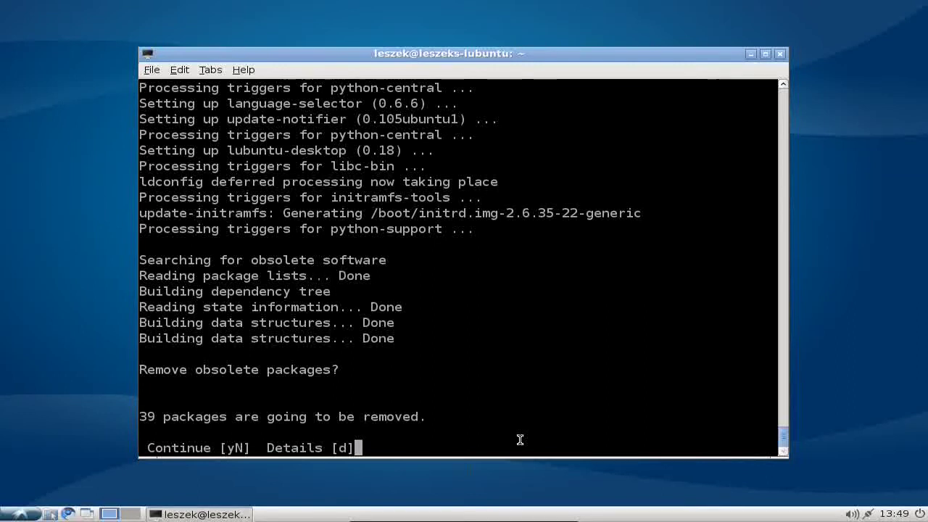
Step: Answer y to remove the 39 obsolete packages
{"action": "type", "text": "y"}
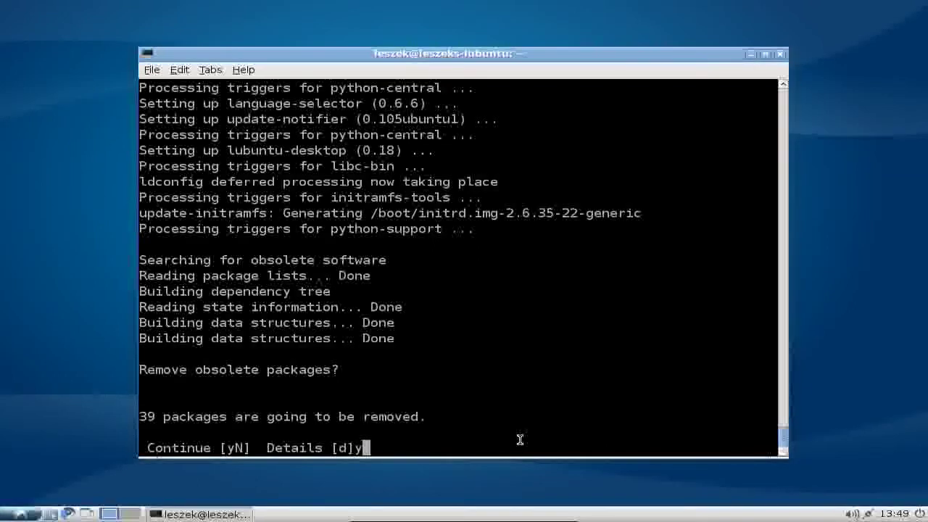
{"action": "key", "text": "Return"}
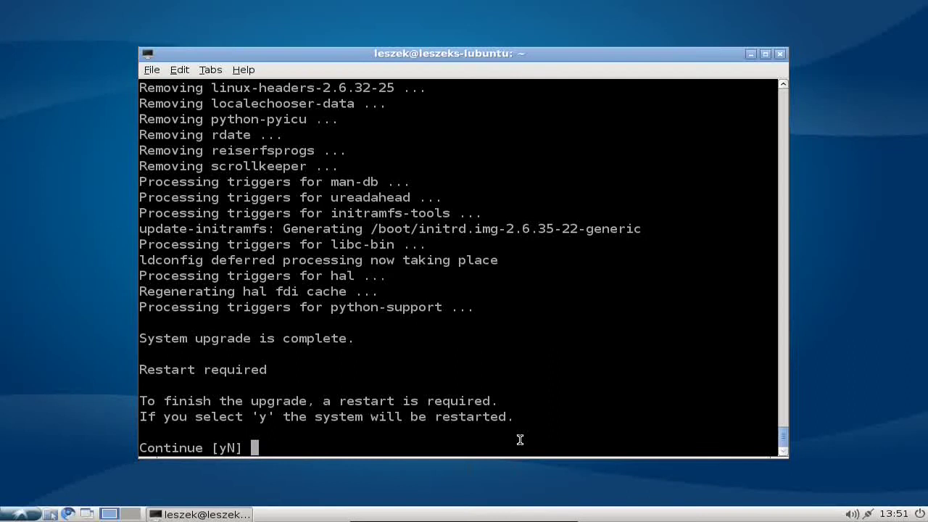
Step: Answer y to restart into the upgraded Lubuntu 10.10 desktop
{"action": "type", "text": "y"}
{"action": "key", "text": "Return"}
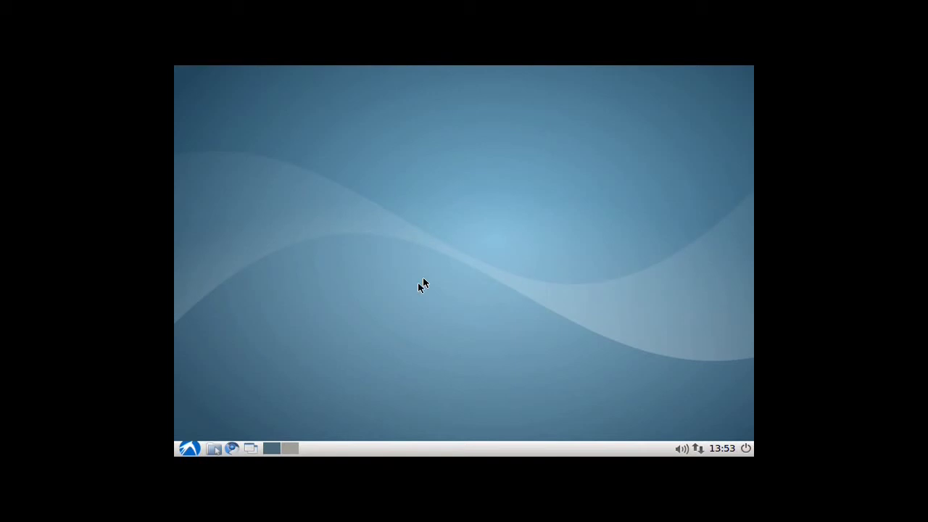
Step: Open the application menu and browse to the Preferences submenu
{"action": "left_click", "coordinate": [191, 448]}
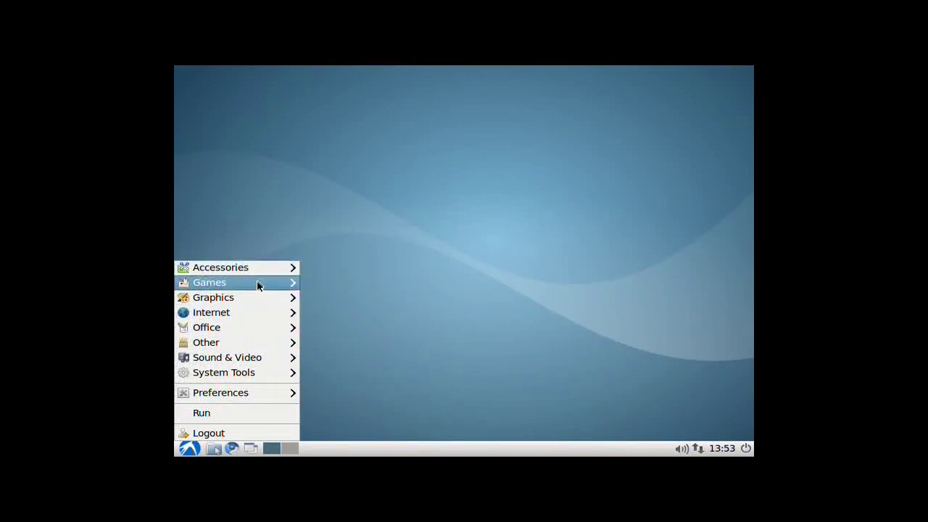
{"action": "mouse_move", "coordinate": [257, 284]}
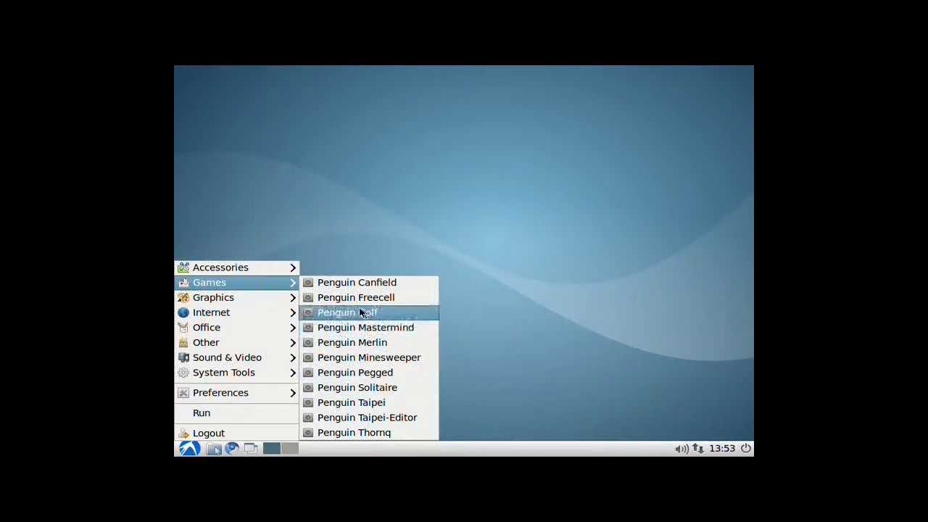
{"action": "mouse_move", "coordinate": [247, 315]}
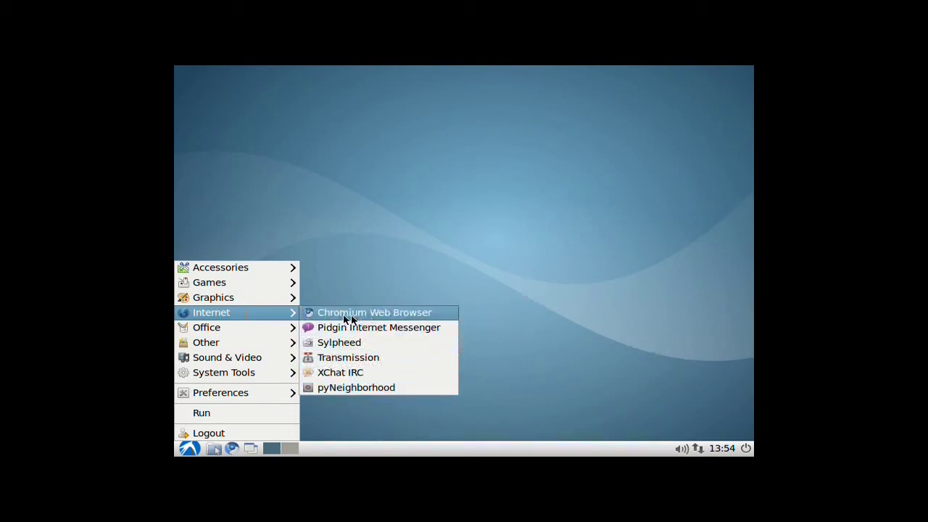
{"action": "mouse_move", "coordinate": [260, 333]}
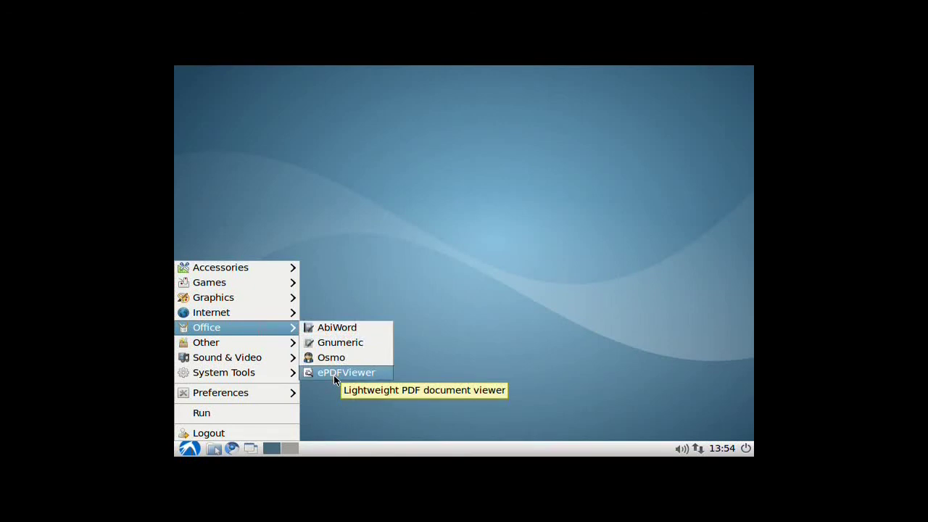
Step: Launch Synaptic Package Manager and enter the administrator password
{"action": "mouse_move", "coordinate": [253, 394]}
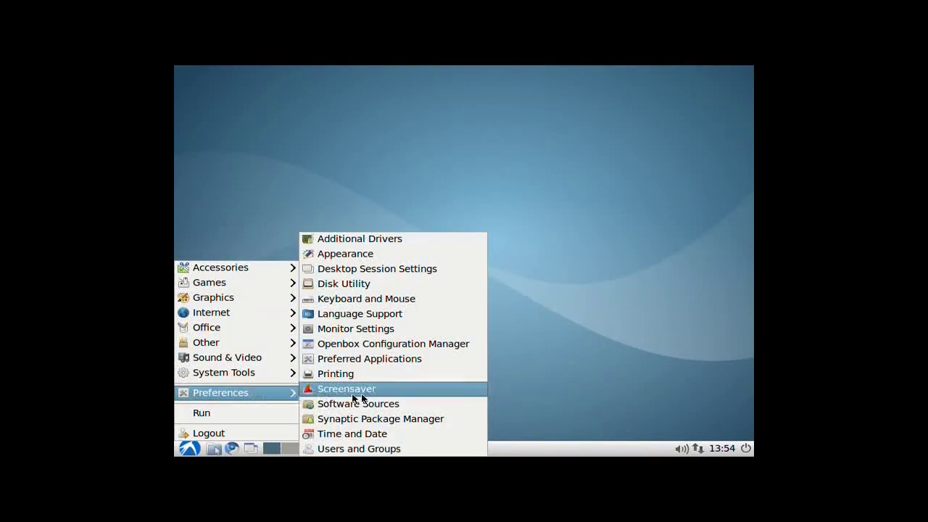
{"action": "left_click", "coordinate": [372, 418]}
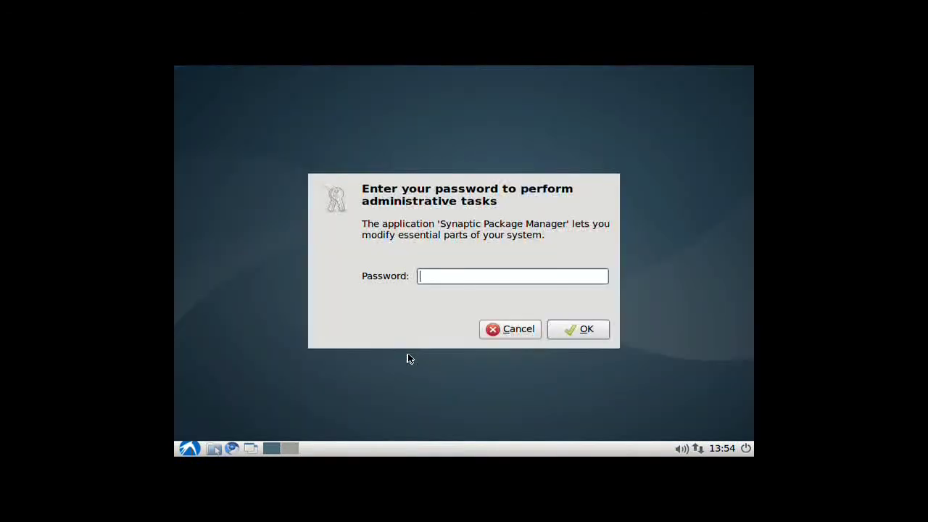
{"action": "type", "text": "*******"}
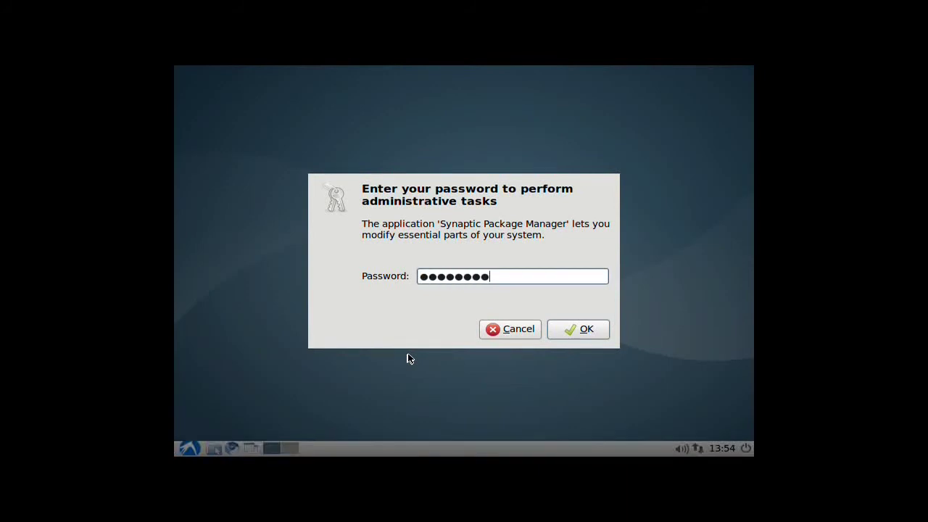
{"action": "key", "text": "Return"}
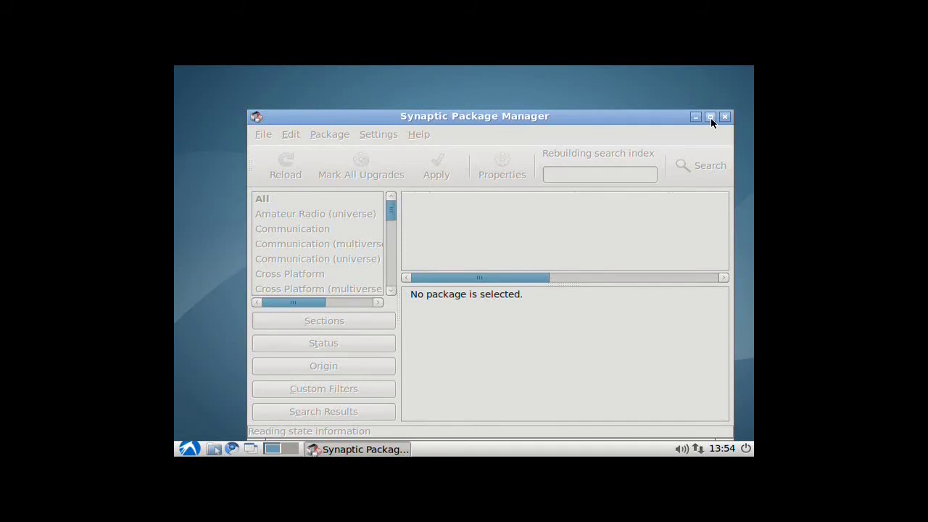
Step: Maximize Synaptic, dismiss the Quick Introduction, and search for 'epdf' to list epdfview
{"action": "left_click", "coordinate": [710, 118]}
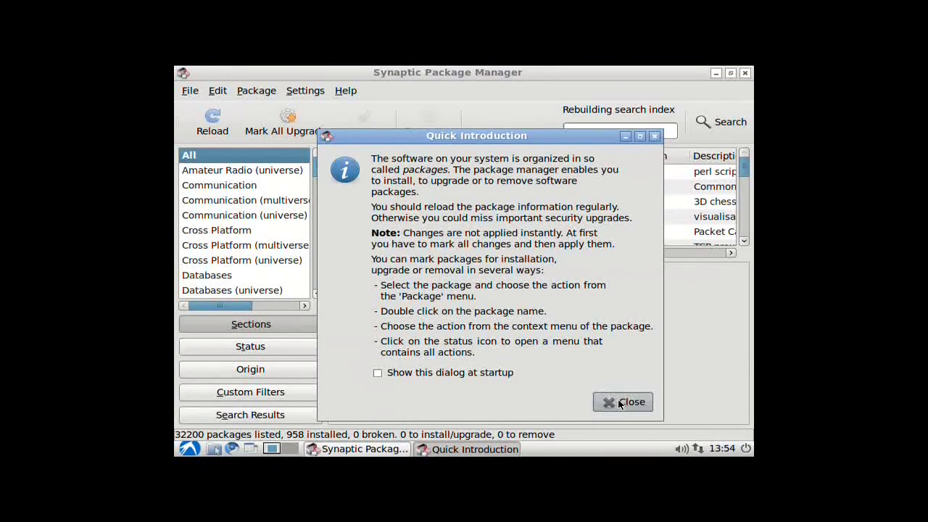
{"action": "left_click", "coordinate": [619, 402]}
{"action": "left_click", "coordinate": [721, 123]}
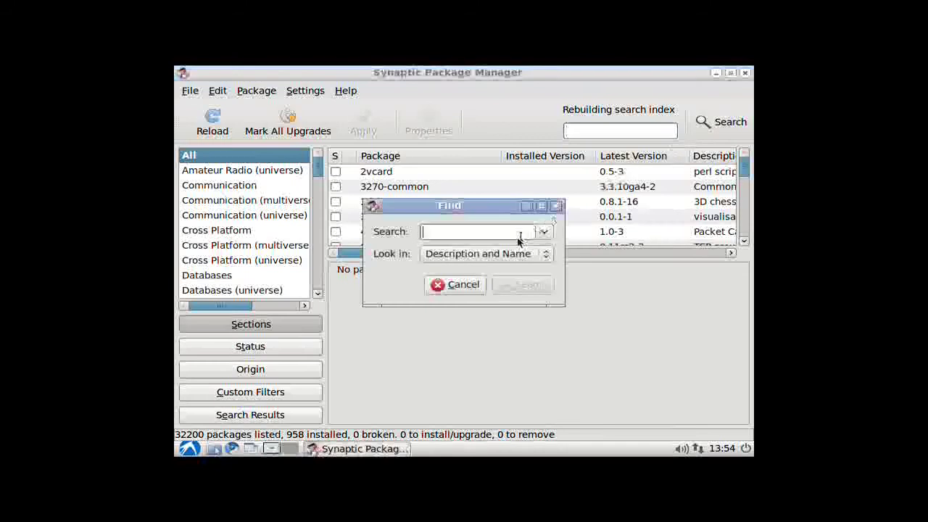
{"action": "type", "text": "vyatt"}
{"action": "key", "text": "Return"}
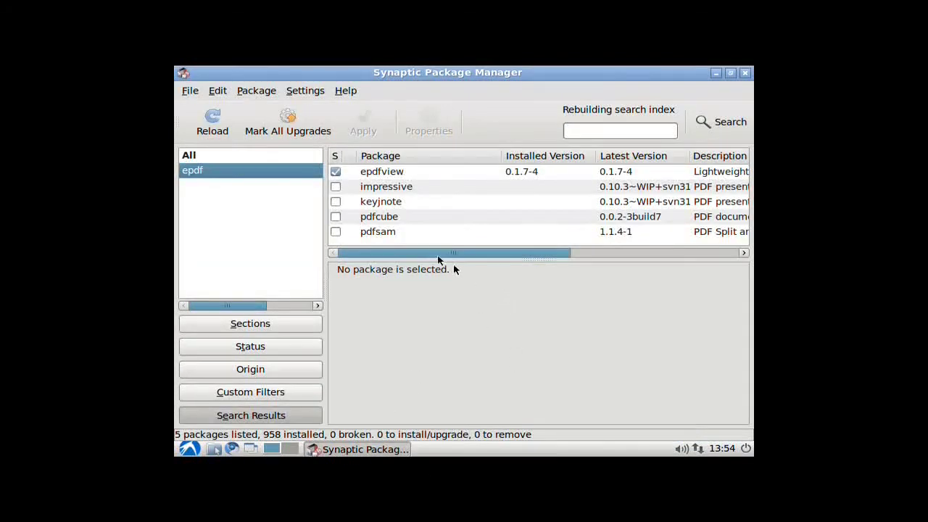
Step: Mark epdfview for complete removal and bring up the Summary of changes (1 package, 676 kB freed)
{"action": "left_click", "coordinate": [336, 172]}
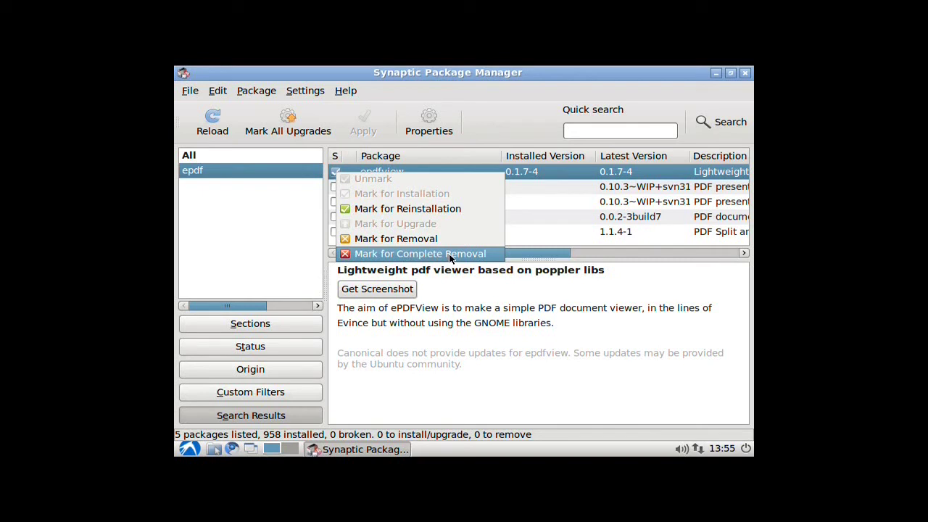
{"action": "left_click", "coordinate": [439, 254]}
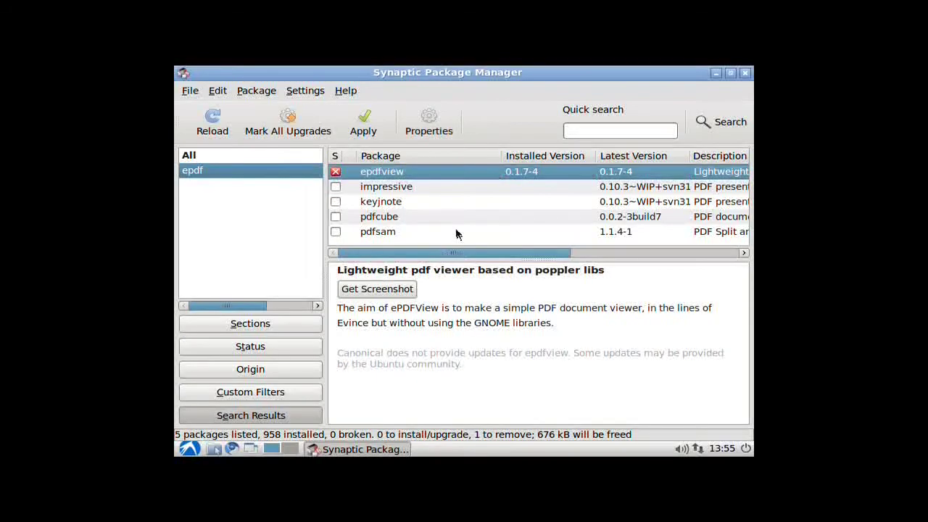
{"action": "left_click", "coordinate": [363, 123]}
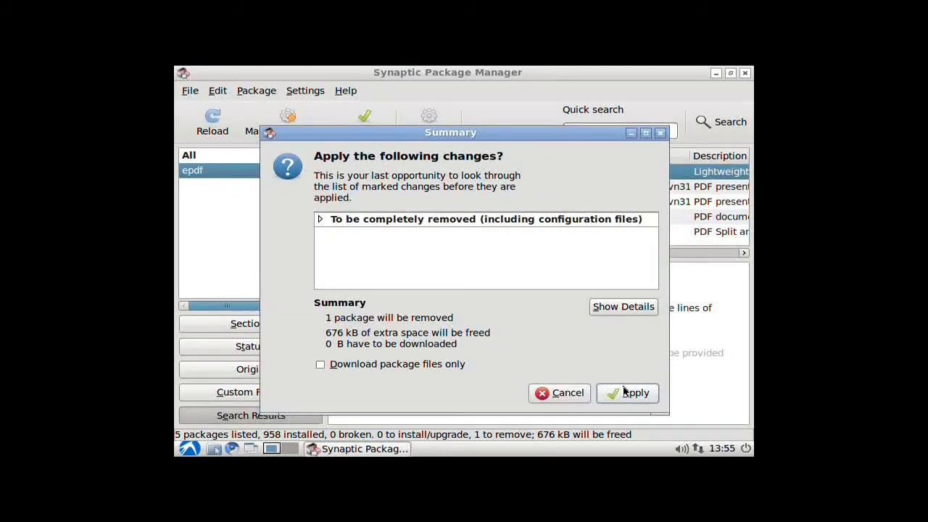
Step: Apply the epdfview removal and dismiss the 'Changes applied' confirmation
{"action": "left_click", "coordinate": [626, 392]}
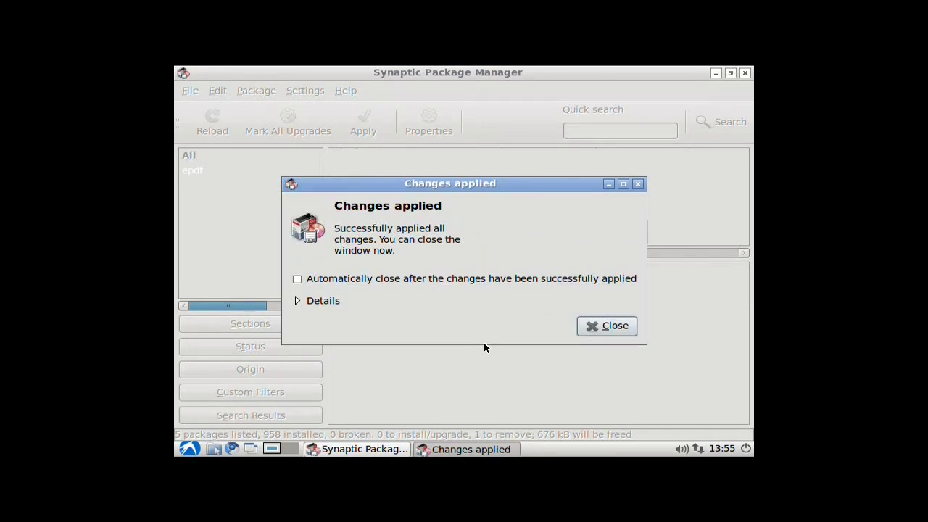
{"action": "left_click", "coordinate": [615, 327]}
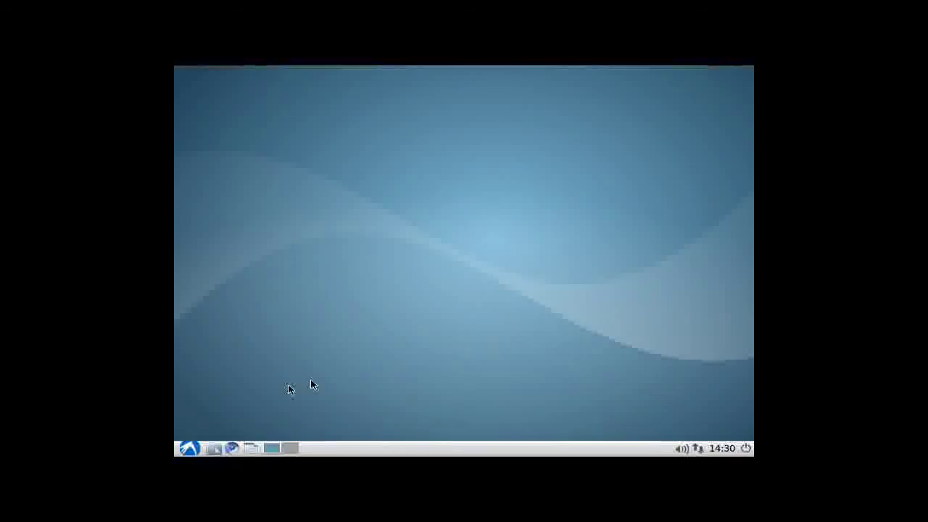
Step: Launch Synaptic Package Manager from the Preferences menu and enter the administrator password
{"action": "left_click", "coordinate": [189, 448]}
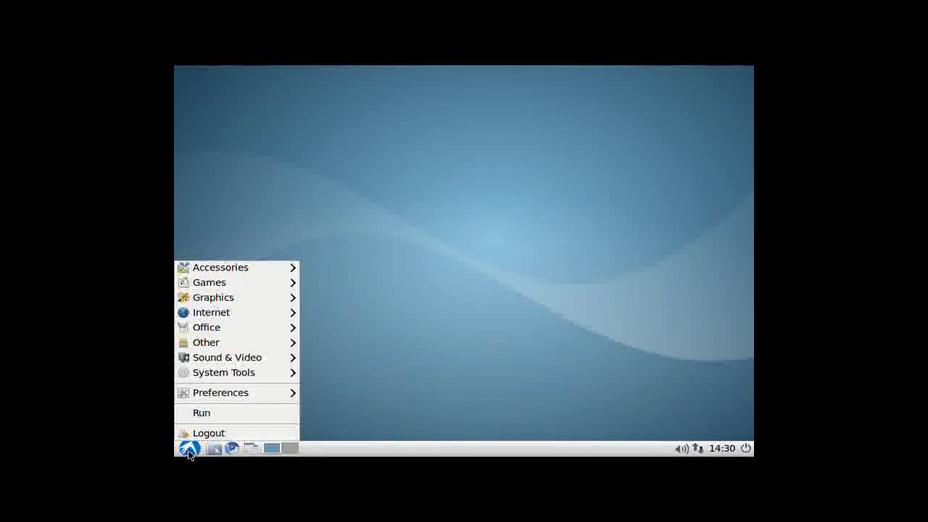
{"action": "mouse_move", "coordinate": [242, 394]}
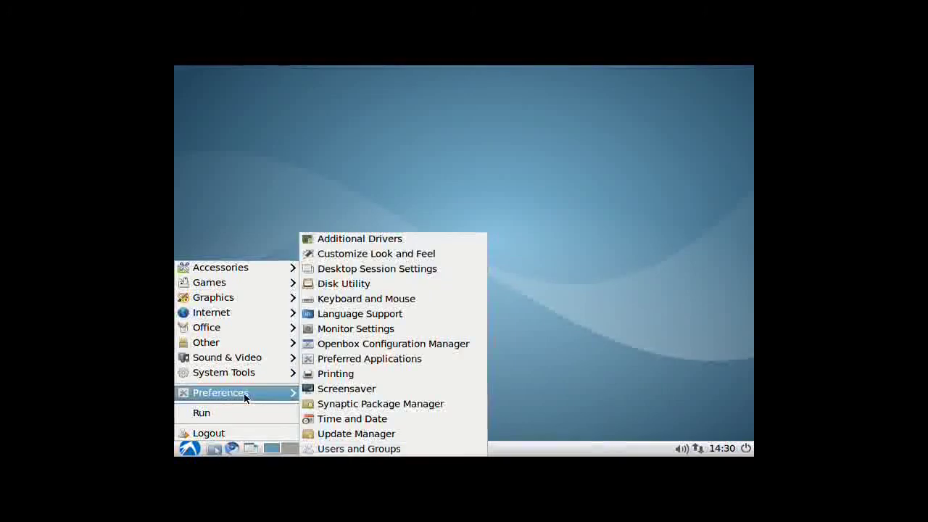
{"action": "left_click", "coordinate": [341, 403]}
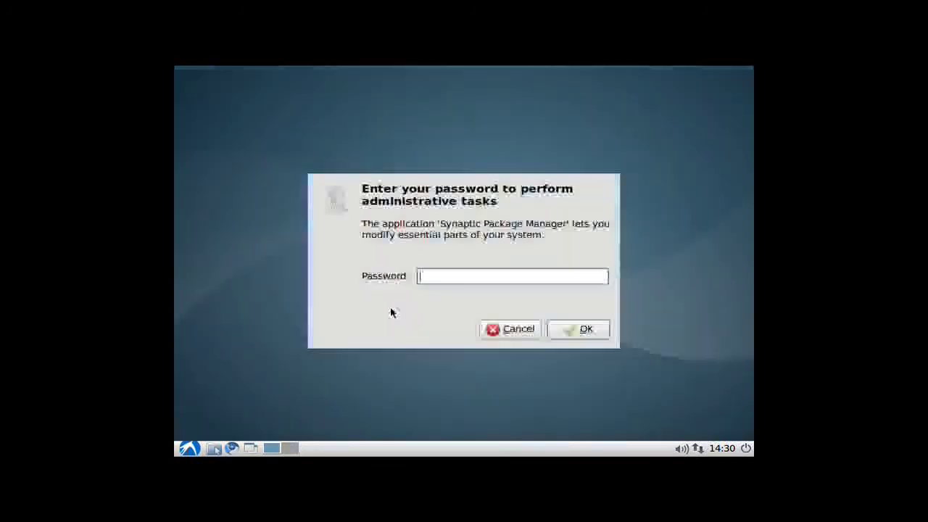
{"action": "type", "text": "*****"}
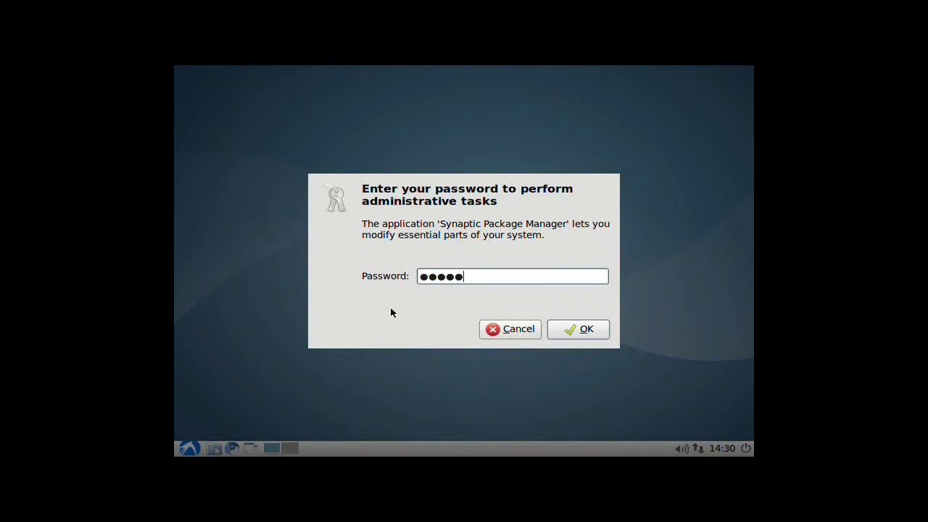
{"action": "key", "text": "Return"}
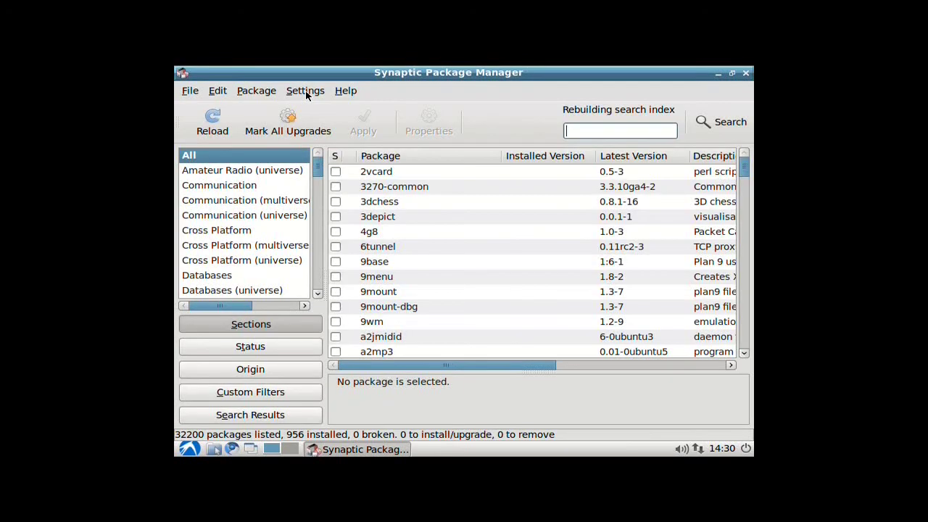
Step: In Repositories > Other Software, tick the lubuntu-desktop PPA entry disabled on upgrade to maverick, then close the dialog
{"action": "left_click", "coordinate": [305, 91]}
{"action": "left_click", "coordinate": [307, 121]}
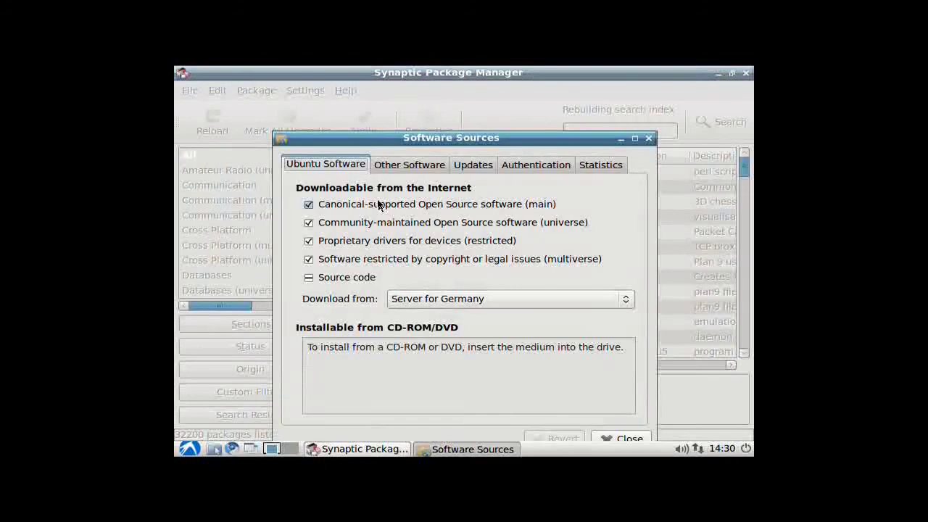
{"action": "left_click", "coordinate": [391, 166]}
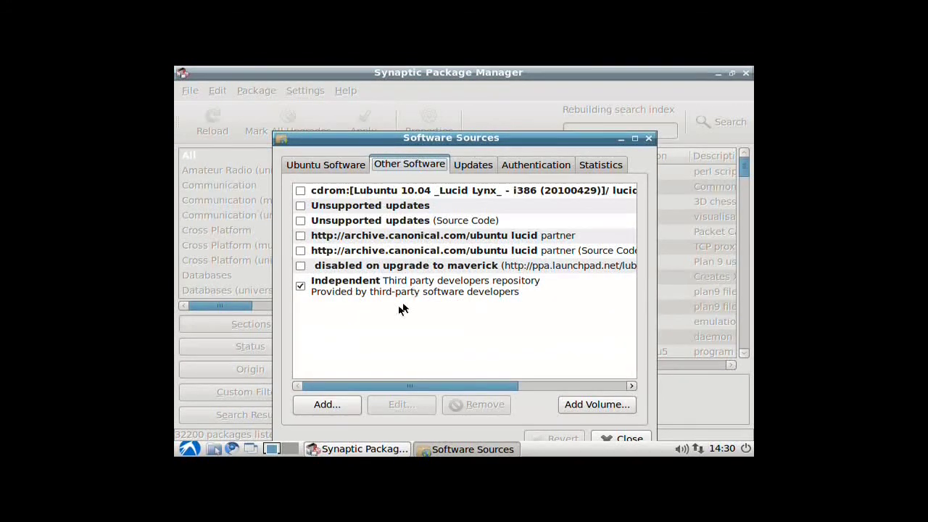
{"action": "left_click", "coordinate": [445, 268]}
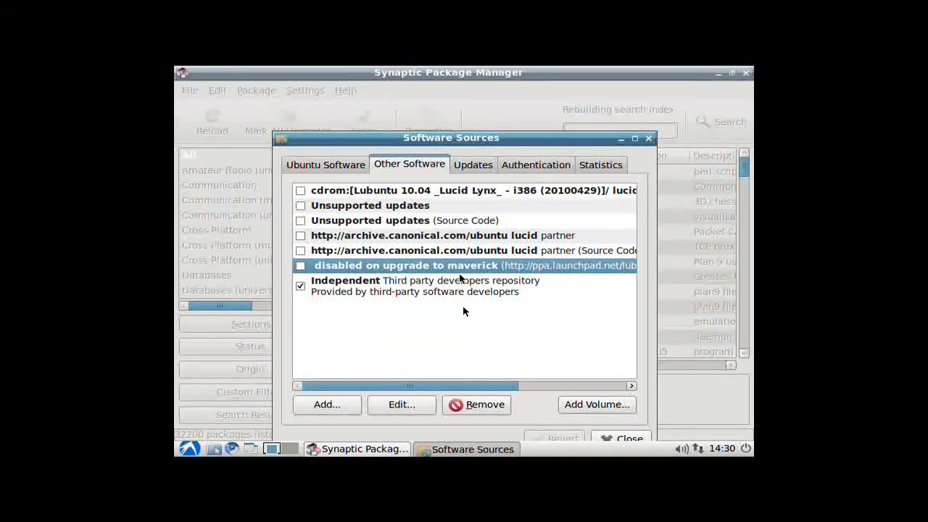
{"action": "left_click_drag", "start_coordinate": [488, 384], "coordinate": [600, 387]}
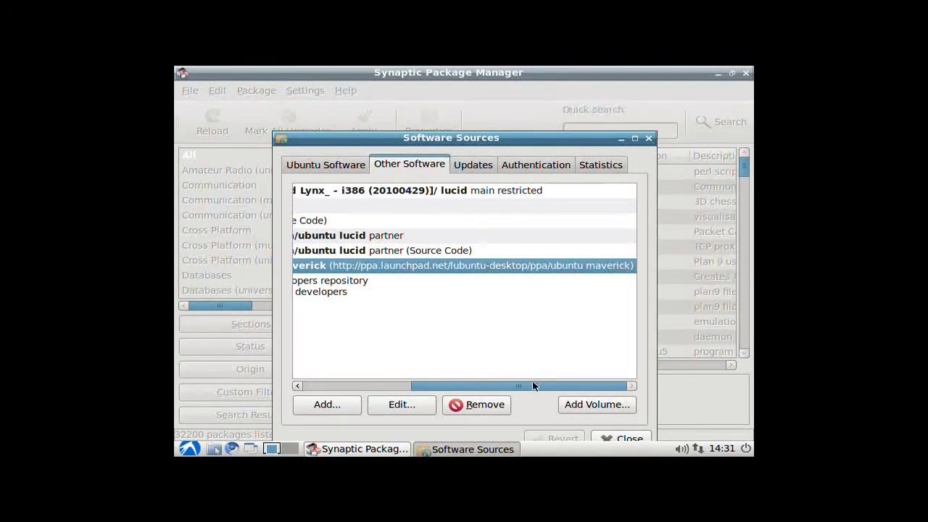
{"action": "left_click_drag", "start_coordinate": [534, 385], "coordinate": [408, 386]}
{"action": "left_click", "coordinate": [300, 266]}
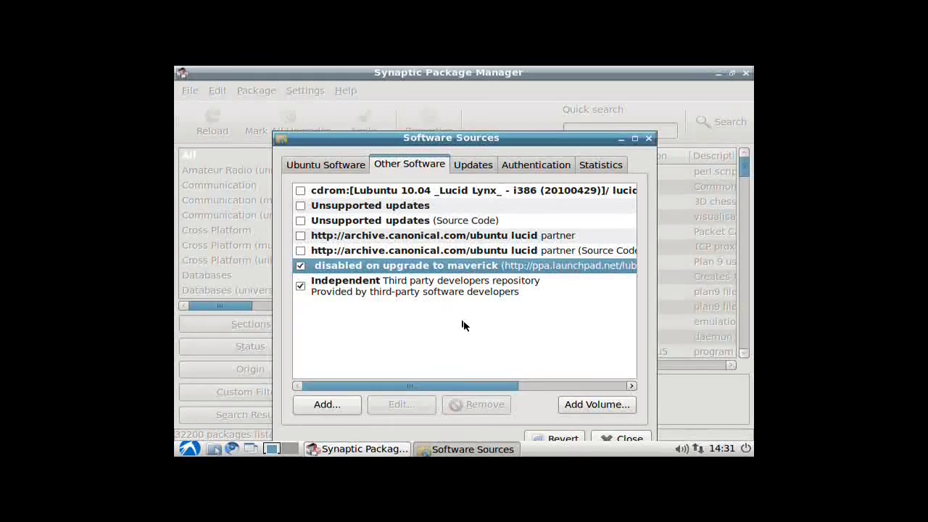
{"action": "left_click", "coordinate": [617, 438]}
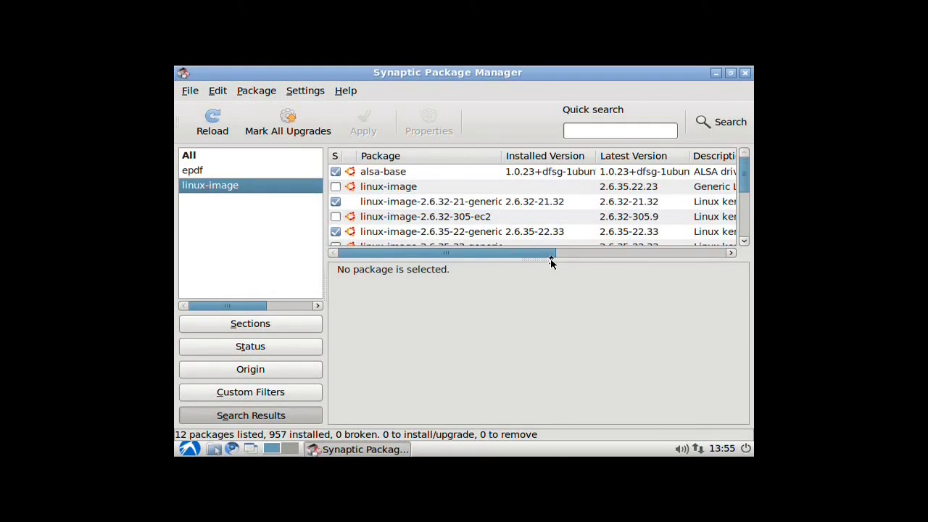
Step: Enlarge the package list, then close the Synaptic Package Manager window
{"action": "left_click_drag", "start_coordinate": [551, 262], "coordinate": [565, 369]}
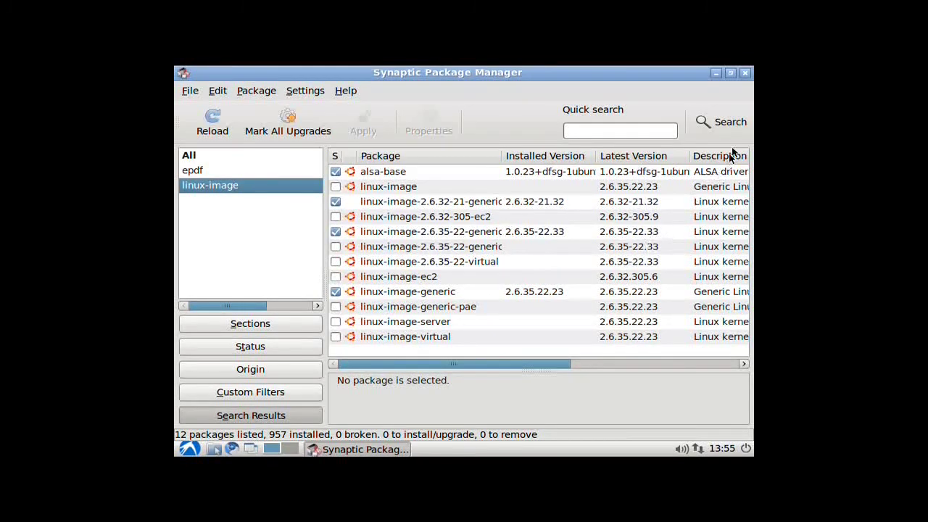
{"action": "left_click", "coordinate": [744, 74]}
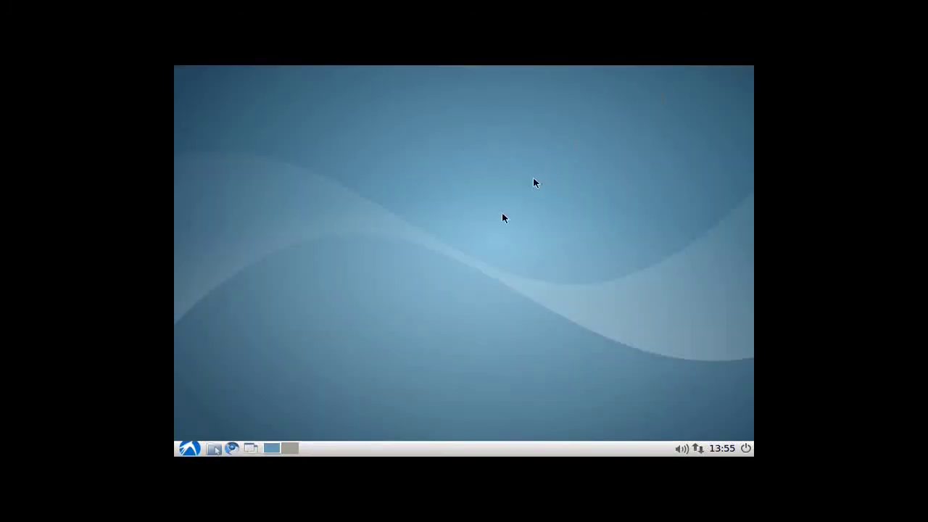